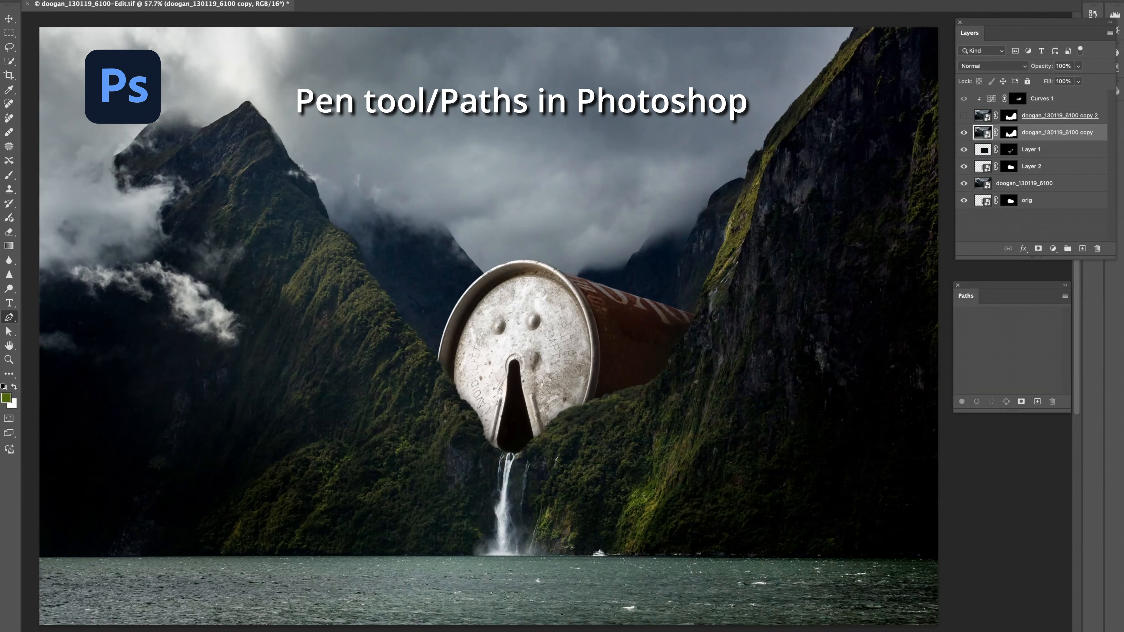
Isolate Layer 2 by hiding all other layers and disable its layer mask to expose the full can photo
{"action": "left_click", "coordinate": [964, 167], "text": "alt"}
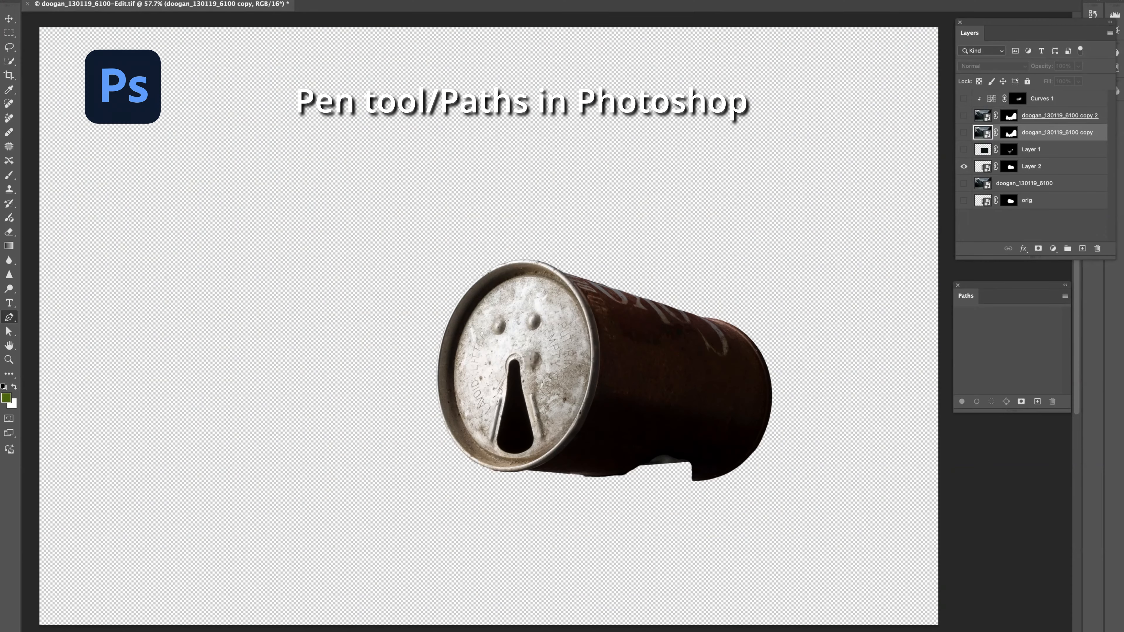
{"action": "left_click", "coordinate": [1008, 167], "text": "shift"}
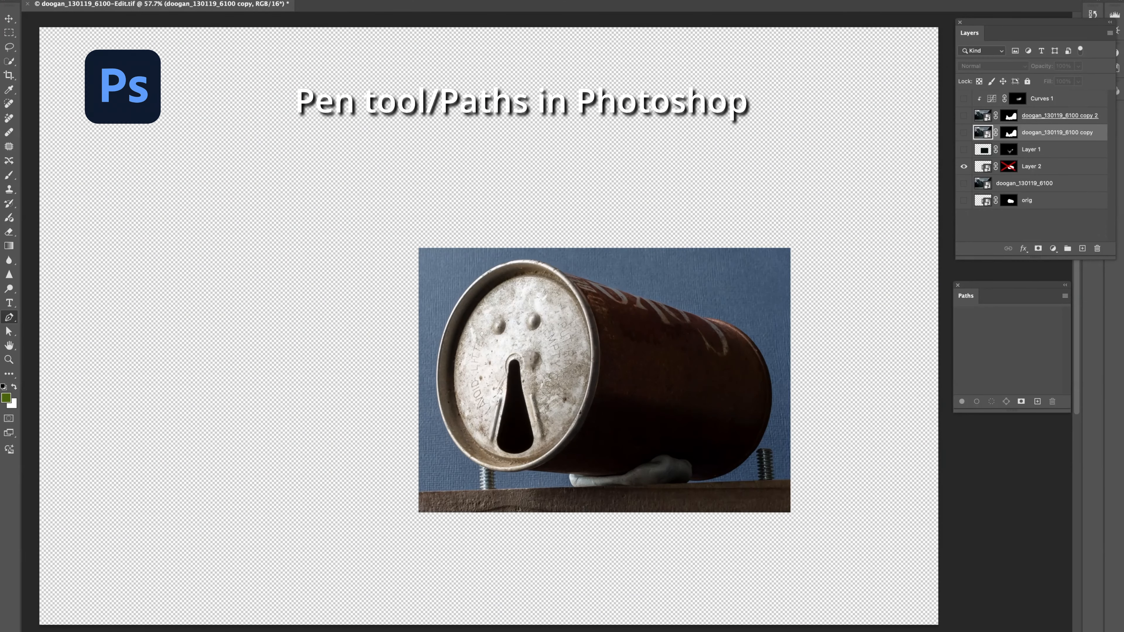
{"action": "scroll", "coordinate": [628, 352], "scroll_direction": "up", "scroll_amount": 5}
{"action": "scroll", "coordinate": [628, 352], "scroll_direction": "right", "scroll_amount": 3}
{"action": "scroll", "coordinate": [628, 352], "scroll_direction": "down", "scroll_amount": 3}
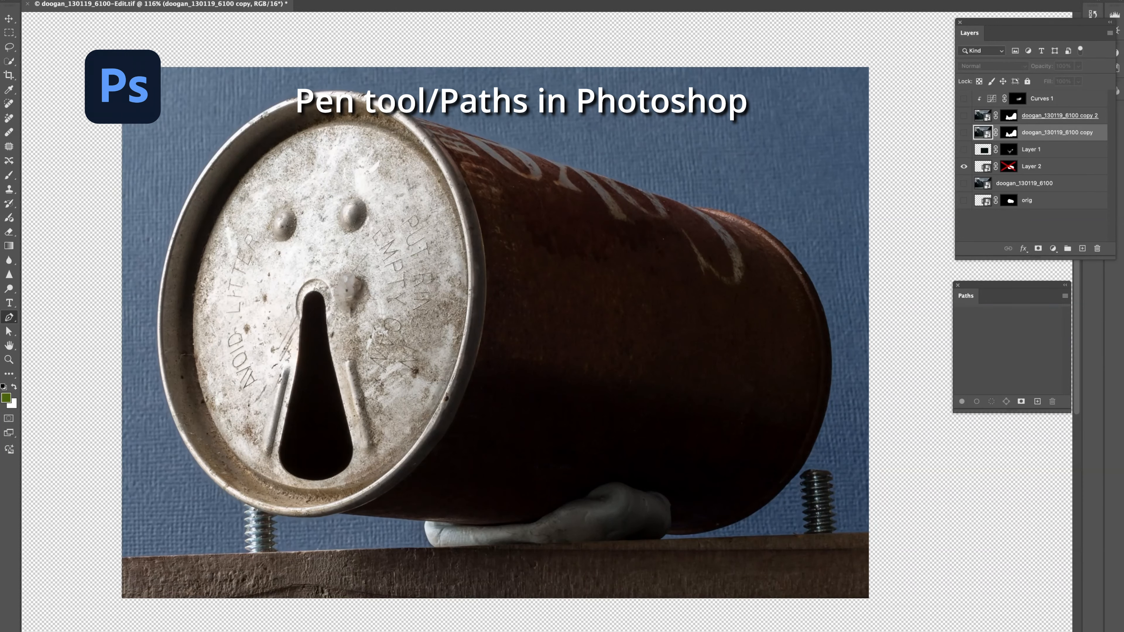
Trace a closed path around the whole outline of the can with the Pen tool
{"action": "left_click", "coordinate": [158, 312]}
{"action": "left_click_drag", "start_coordinate": [185, 198], "coordinate": [201, 167]}
{"action": "left_click_drag", "start_coordinate": [265, 114], "coordinate": [295, 102]}
{"action": "left_click", "coordinate": [464, 131]}
{"action": "left_click", "coordinate": [669, 200]}
{"action": "left_click", "coordinate": [709, 208]}
{"action": "left_click", "coordinate": [770, 232]}
{"action": "left_click_drag", "start_coordinate": [831, 394], "coordinate": [806, 484]}
{"action": "left_click_drag", "start_coordinate": [735, 525], "coordinate": [713, 532]}
{"action": "scroll", "coordinate": [117, 494], "scroll_direction": "up", "scroll_amount": 5}
{"action": "left_click", "coordinate": [345, 480]}
Refine the path's anchor points along the can's top rim and the upper edge of its body
{"action": "scroll", "coordinate": [548, 322], "scroll_direction": "up", "scroll_amount": 6}
{"action": "scroll", "coordinate": [549, 321], "scroll_direction": "left", "scroll_amount": 3}
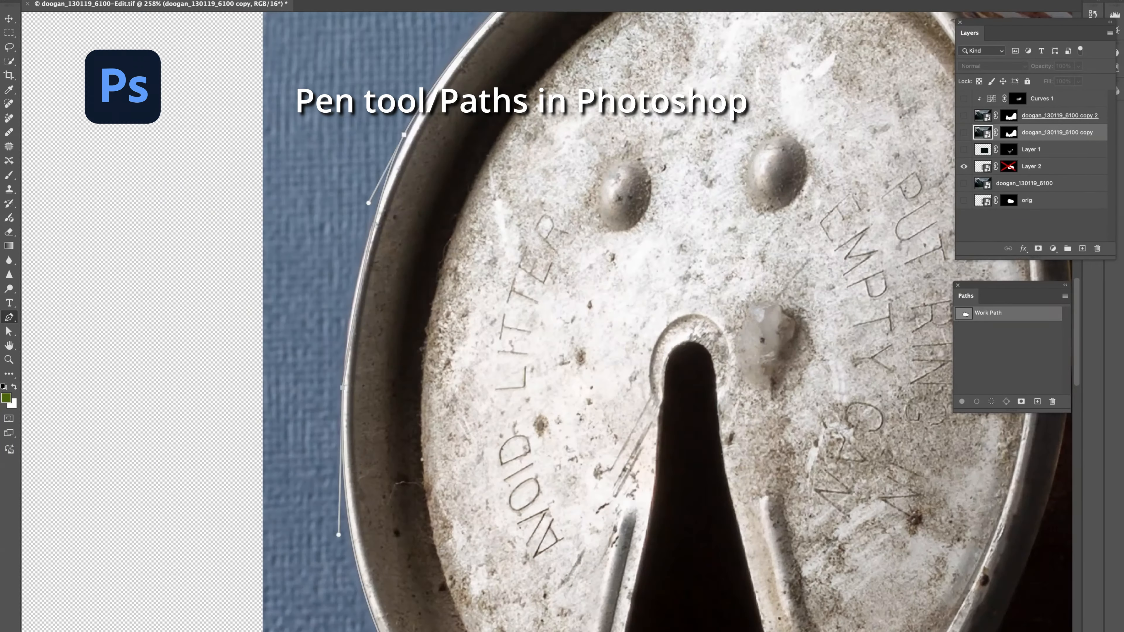
{"action": "scroll", "coordinate": [549, 321], "scroll_direction": "up", "scroll_amount": 4}
{"action": "scroll", "coordinate": [549, 321], "scroll_direction": "right", "scroll_amount": 3}
{"action": "scroll", "coordinate": [548, 322], "scroll_direction": "up", "scroll_amount": 2}
{"action": "left_click", "coordinate": [574, 192]}
{"action": "left_click", "coordinate": [676, 235]}
{"action": "left_click_drag", "start_coordinate": [575, 192], "coordinate": [583, 191]}
{"action": "left_click", "coordinate": [676, 239]}
{"action": "left_click_drag", "start_coordinate": [787, 268], "coordinate": [804, 277]}
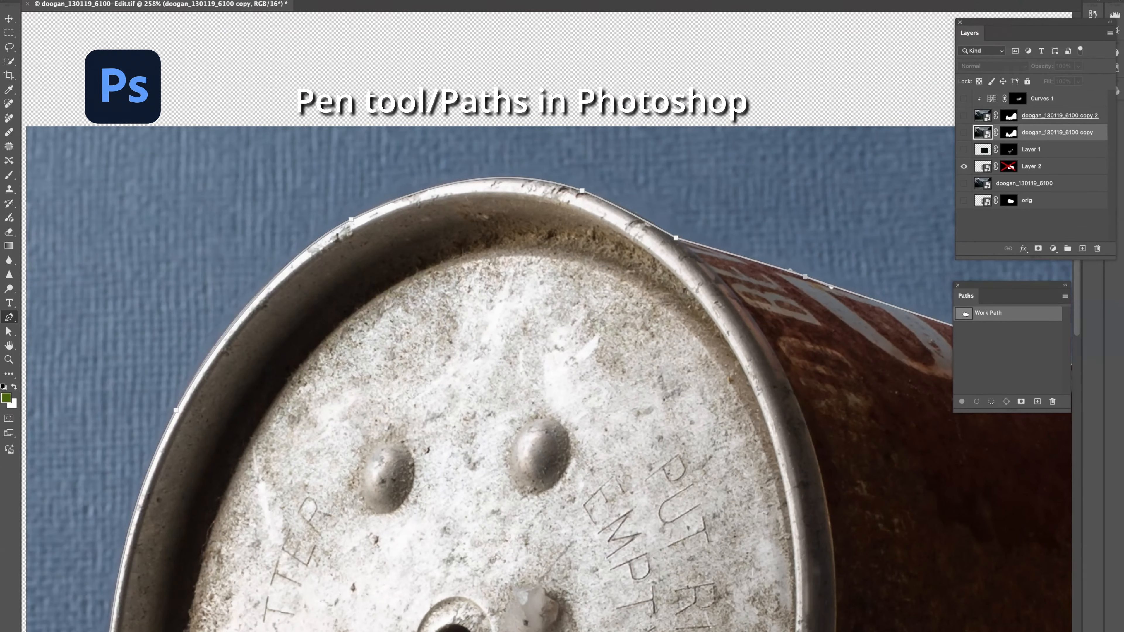
Convert the can's work path into a selection
{"action": "key", "text": "super+1"}
{"action": "left_click", "coordinate": [767, 397]}
{"action": "right_click", "coordinate": [994, 309]}
{"action": "left_click", "coordinate": [1017, 343]}
{"action": "key", "text": "Return"}
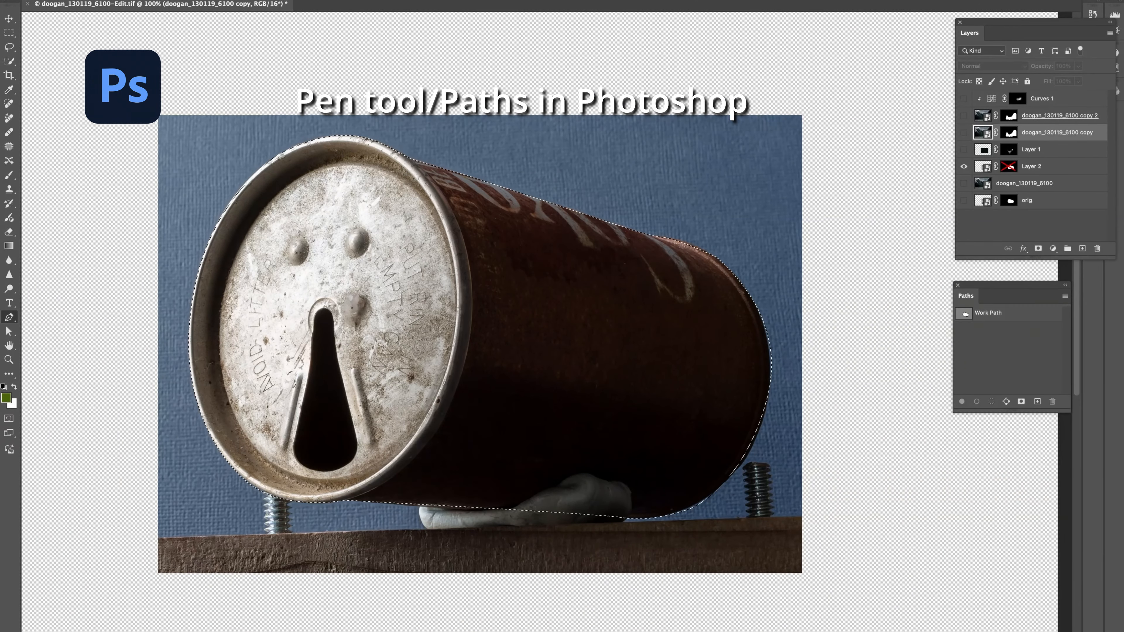
Make Layer 2 active, re-enable its layer mask and clear the selection
{"action": "left_click", "coordinate": [1031, 166]}
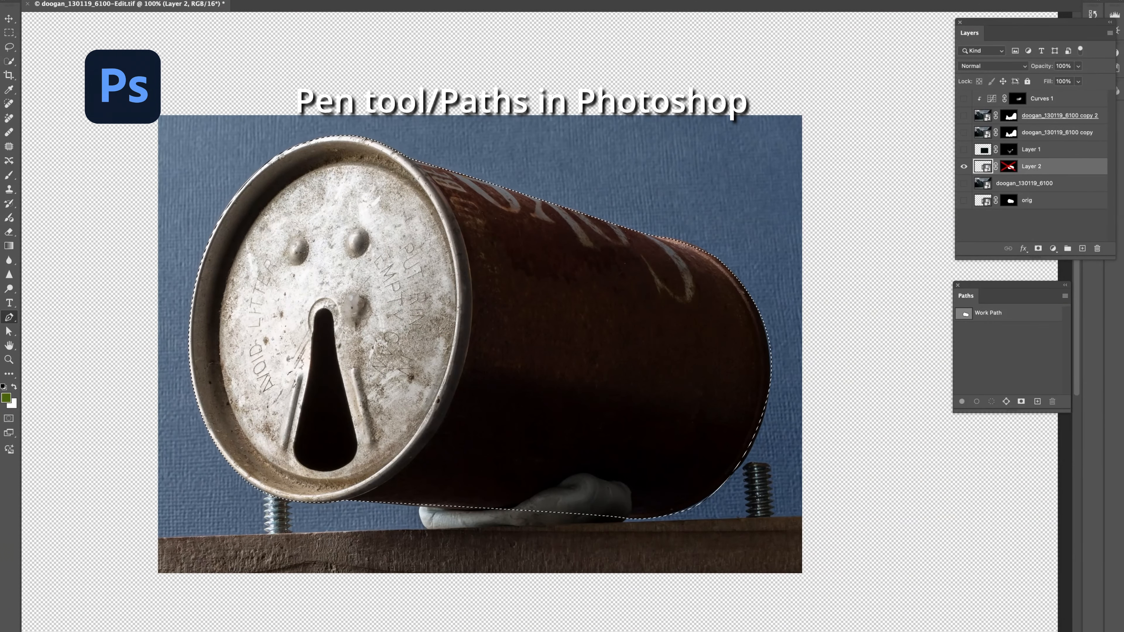
{"action": "left_click", "coordinate": [1008, 166], "text": "shift"}
{"action": "key", "text": "super+d"}
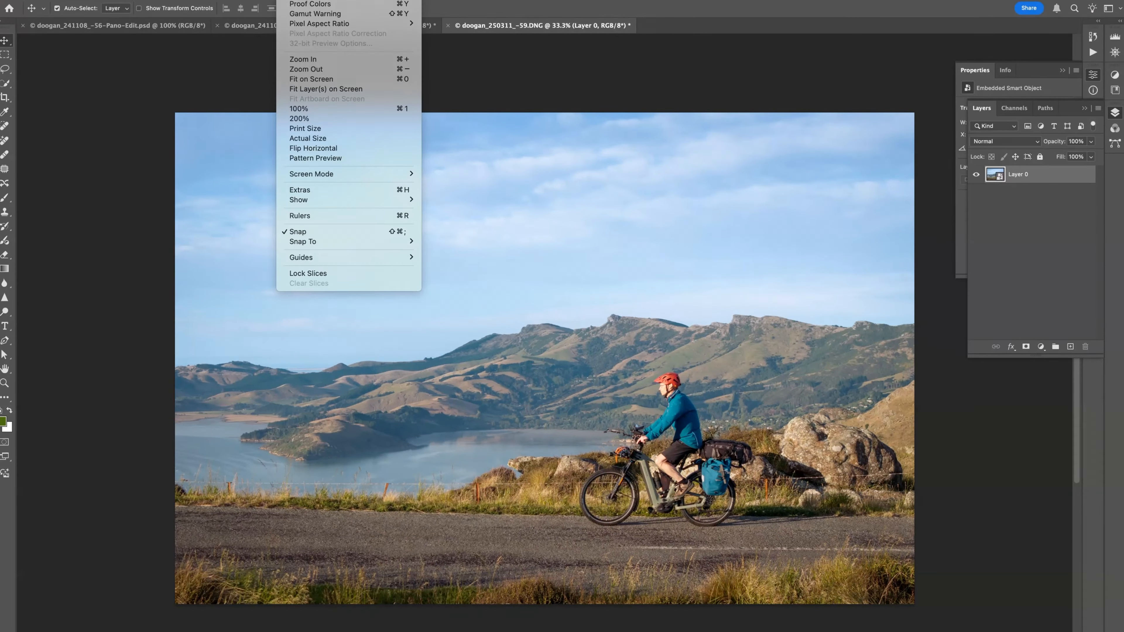
Apply a Motion Blur smart filter to the cyclist photo with a 0° angle and a 280-pixel distance
{"action": "mouse_move", "coordinate": [332, 136]}
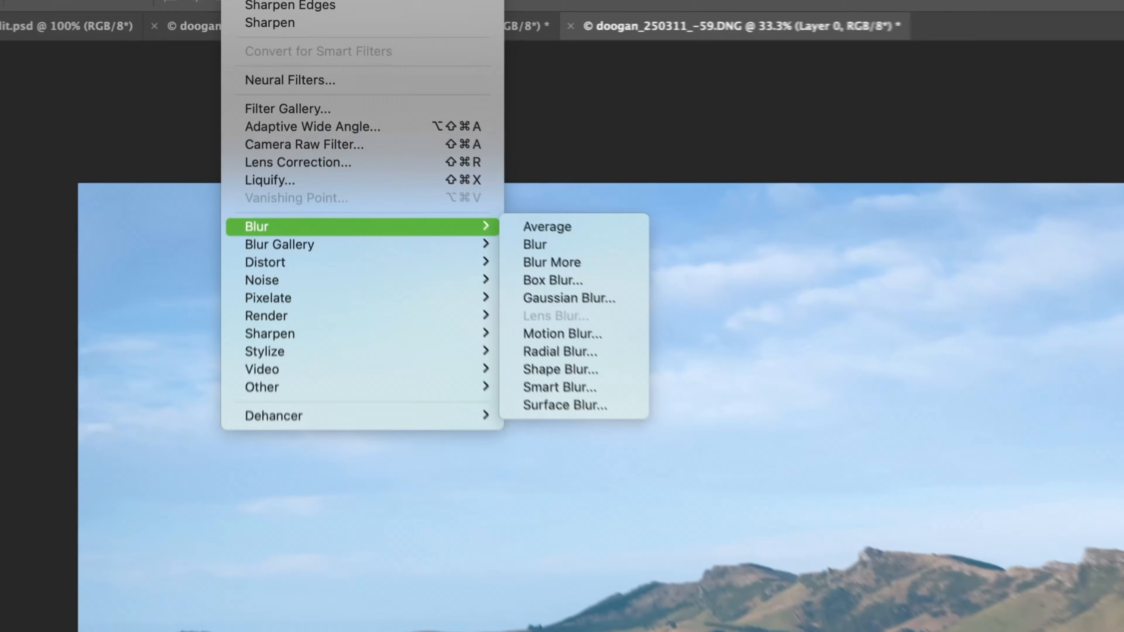
{"action": "left_click", "coordinate": [585, 359]}
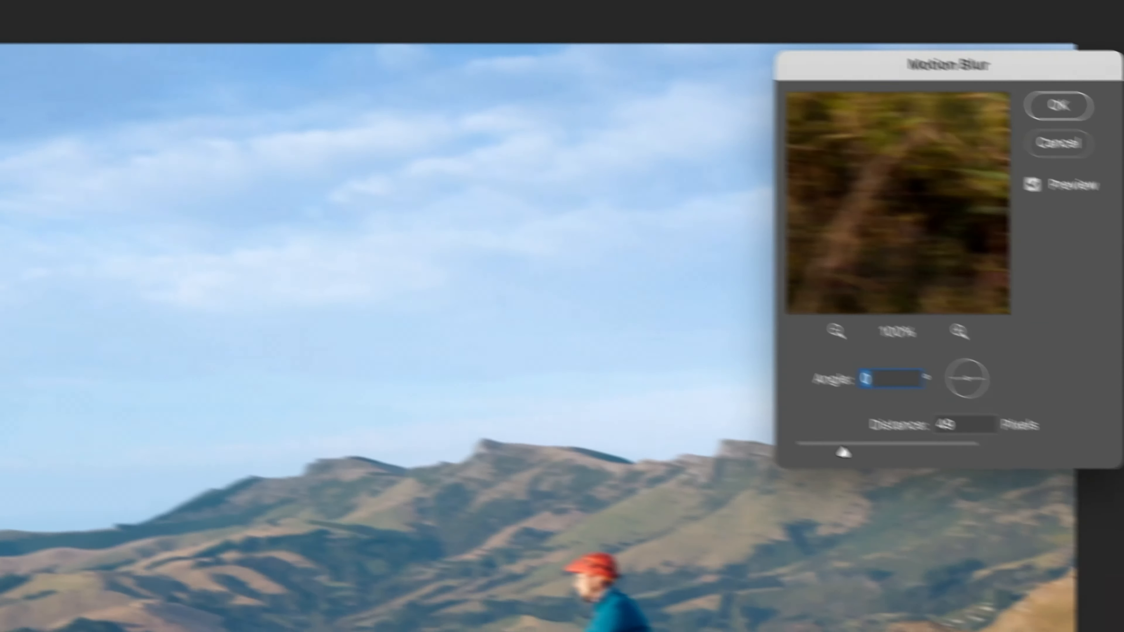
{"action": "left_click_drag", "start_coordinate": [760, 422], "coordinate": [817, 390]}
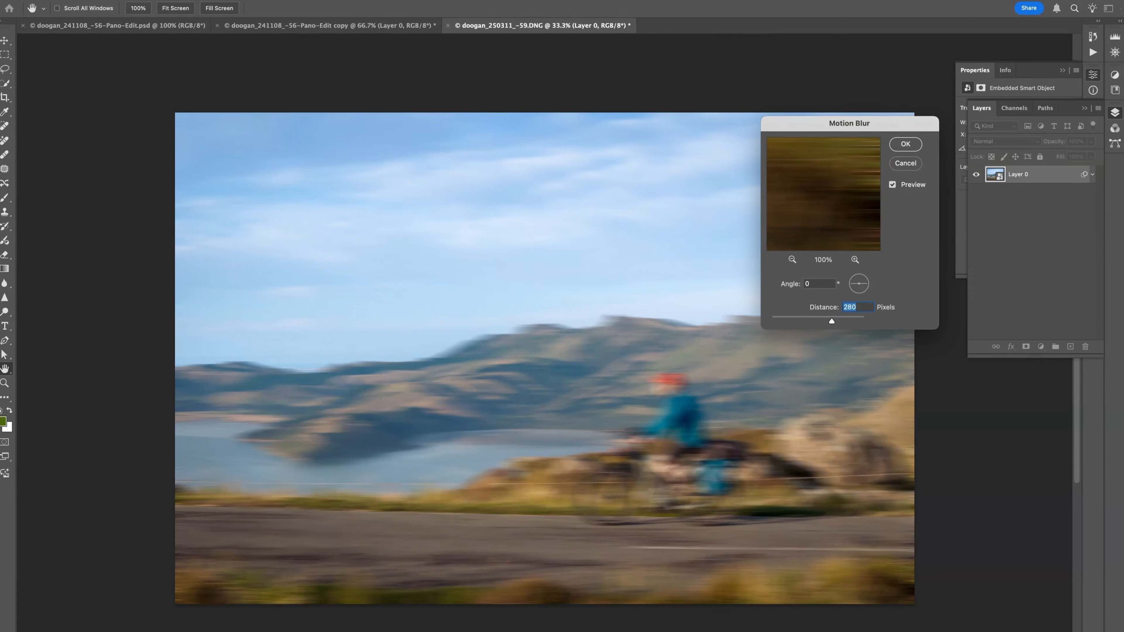
{"action": "key", "text": "Return"}
Fill the Motion Blur filter mask with black and paint white at 50% opacity over the cyclist and bike
{"action": "key", "text": "super+BackSpace"}
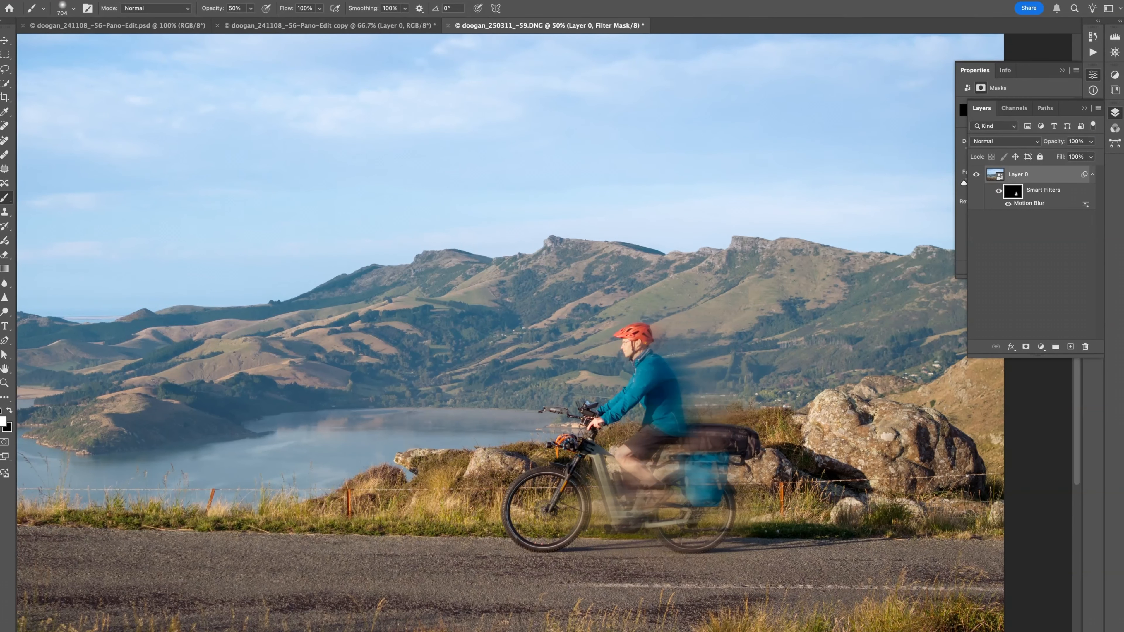
{"action": "left_click_drag", "start_coordinate": [573, 509], "coordinate": [531, 513]}
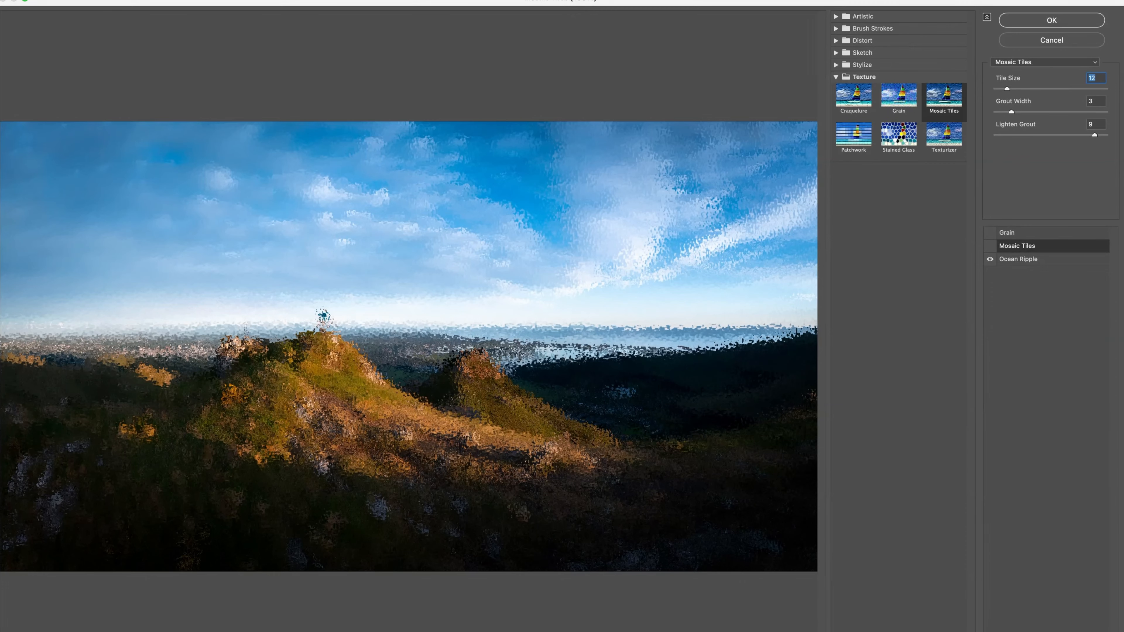
Select the Ocean Ripple effect in the filter stack, reduce its ripple size and increase its ripple magnitude
{"action": "left_click", "coordinate": [1052, 259]}
{"action": "left_click_drag", "start_coordinate": [1066, 88], "coordinate": [1011, 89]}
{"action": "left_click_drag", "start_coordinate": [1044, 111], "coordinate": [1065, 111]}
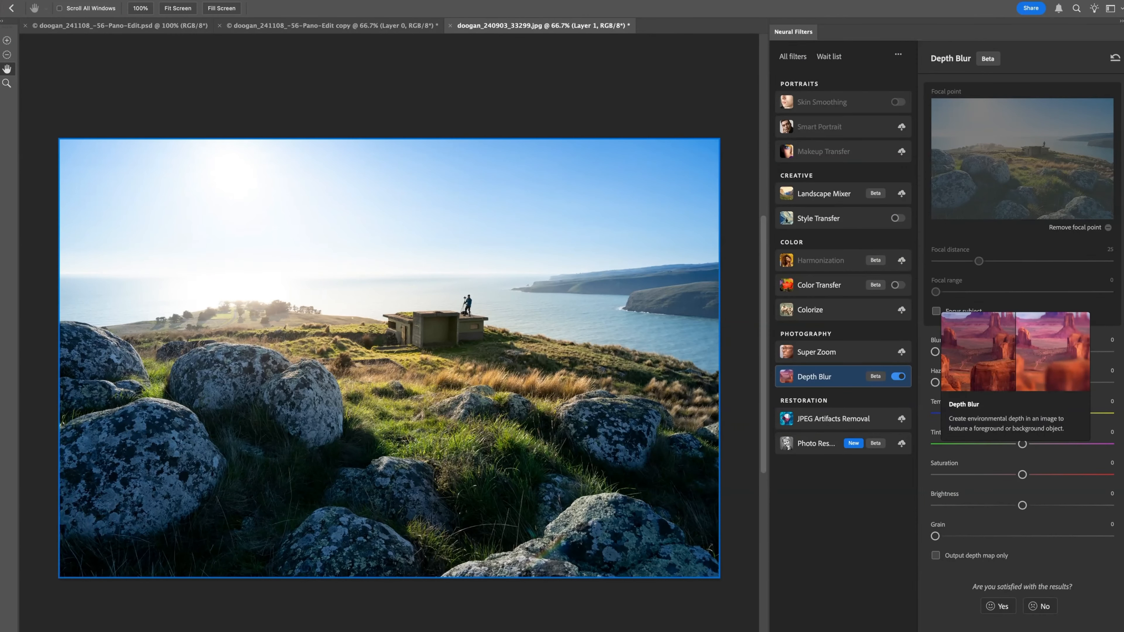
Raise the Depth Blur neural filter's blur strength and place the focal point on the distant bunker
{"action": "left_click_drag", "start_coordinate": [1033, 351], "coordinate": [1109, 351]}
{"action": "left_click", "coordinate": [958, 188]}
{"action": "left_click", "coordinate": [1044, 146]}
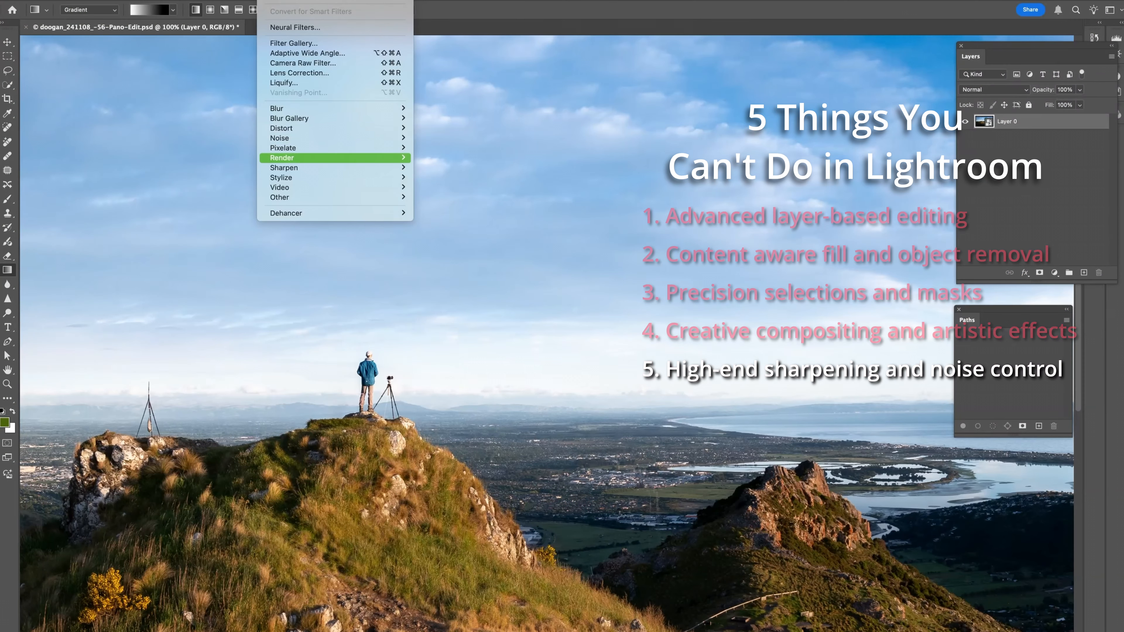
Open the Smart Sharpen filter for the panorama's Layer 0
{"action": "mouse_move", "coordinate": [335, 168]}
{"action": "left_click", "coordinate": [453, 197]}
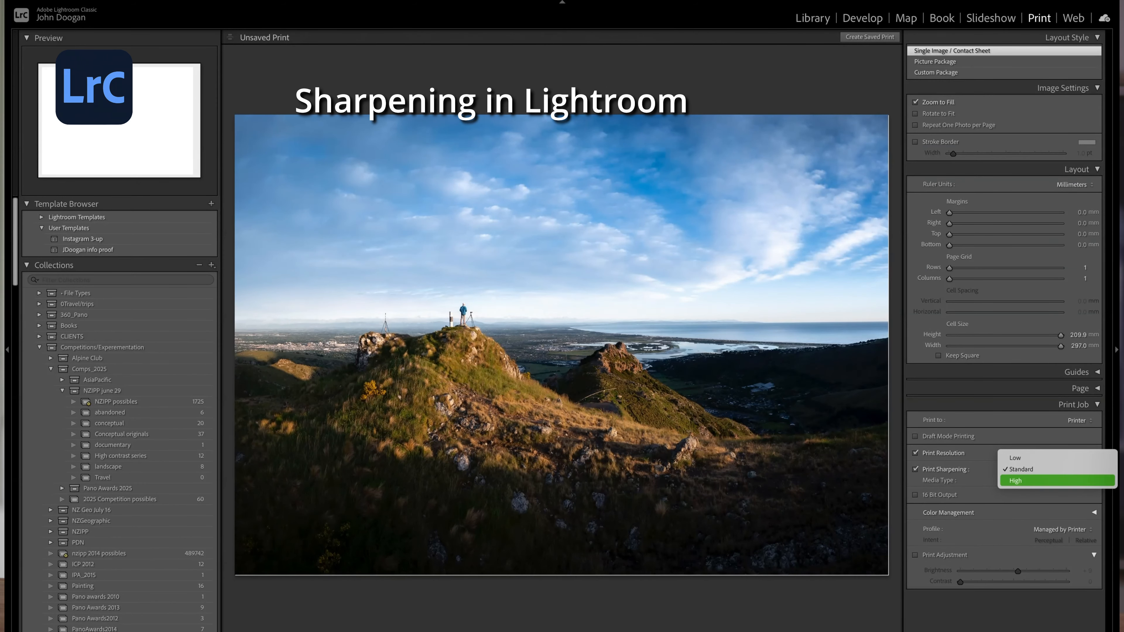
In Lightroom Classic, set print sharpening to High and the export's output sharpening amount to Standard
{"action": "key", "text": "Return"}
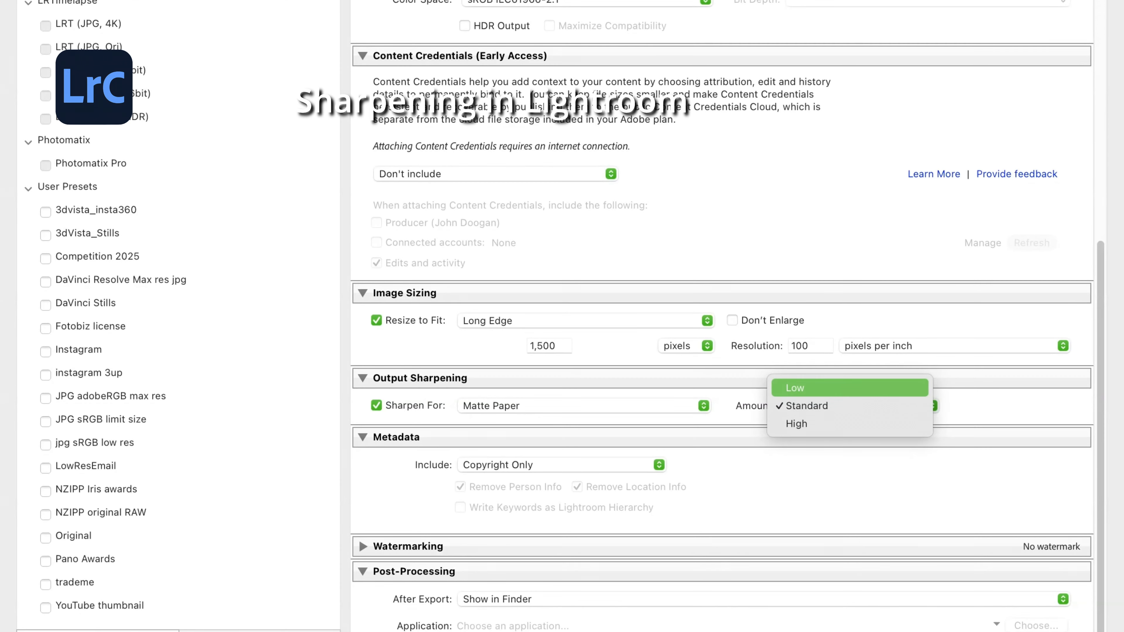
{"action": "left_click", "coordinate": [849, 388]}
{"action": "left_click", "coordinate": [849, 405]}
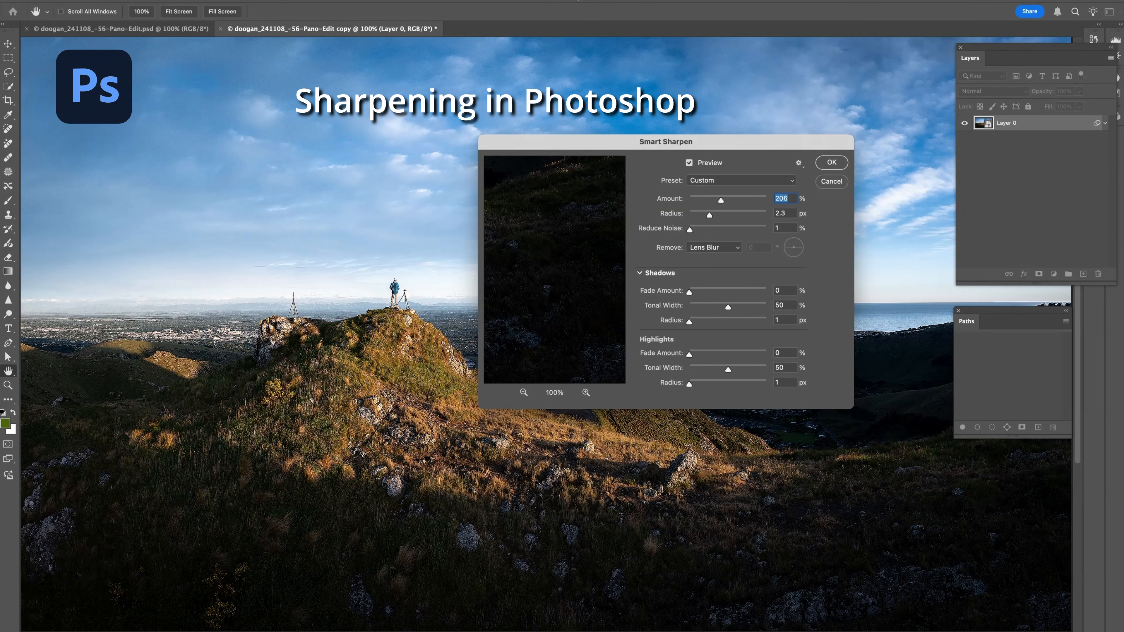
In Photoshop, apply Smart Sharpen with a 113% amount and a 36% shadow fade, inspecting the hilltop detail at 300%
{"action": "key", "text": "super+space"}
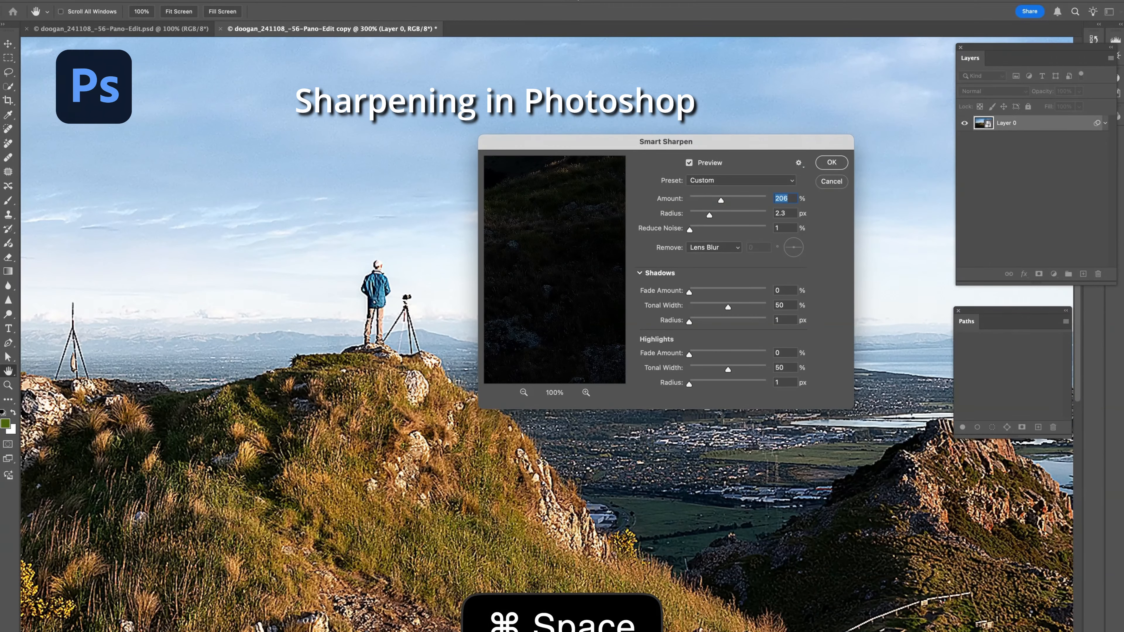
{"action": "scroll", "coordinate": [375, 302], "scroll_direction": "down", "scroll_amount": 10}
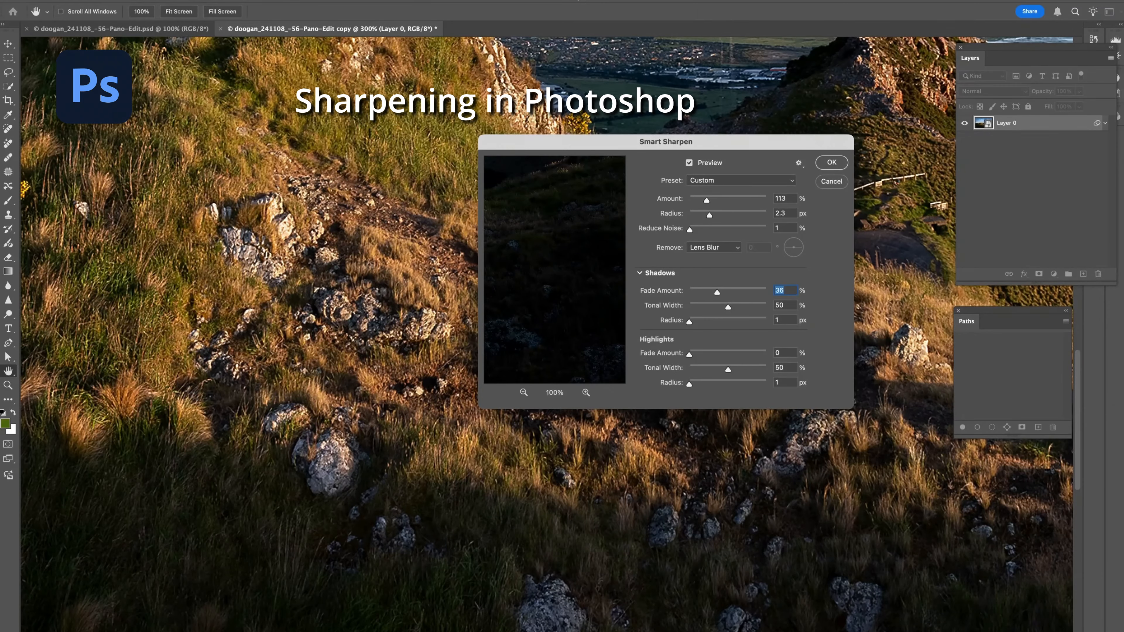
{"action": "scroll", "coordinate": [265, 334], "scroll_direction": "up", "scroll_amount": 10}
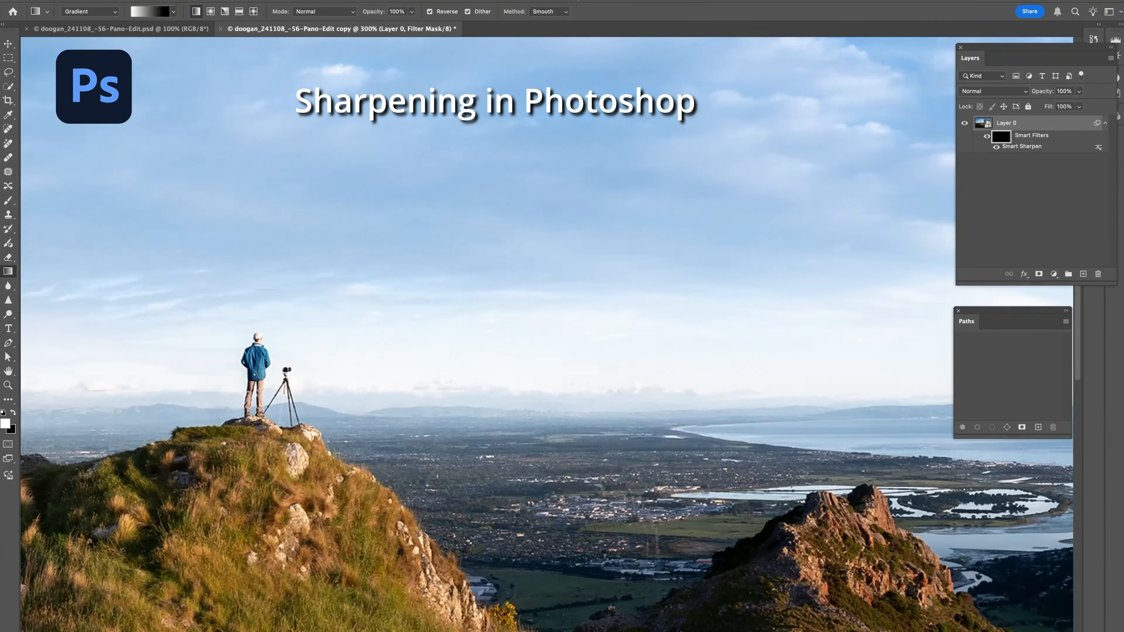
Draw a vertical gradient on the Smart Sharpen filter mask to limit the sharpening to the land below the sky
{"action": "left_click_drag", "start_coordinate": [526, 565], "coordinate": [520, 229]}
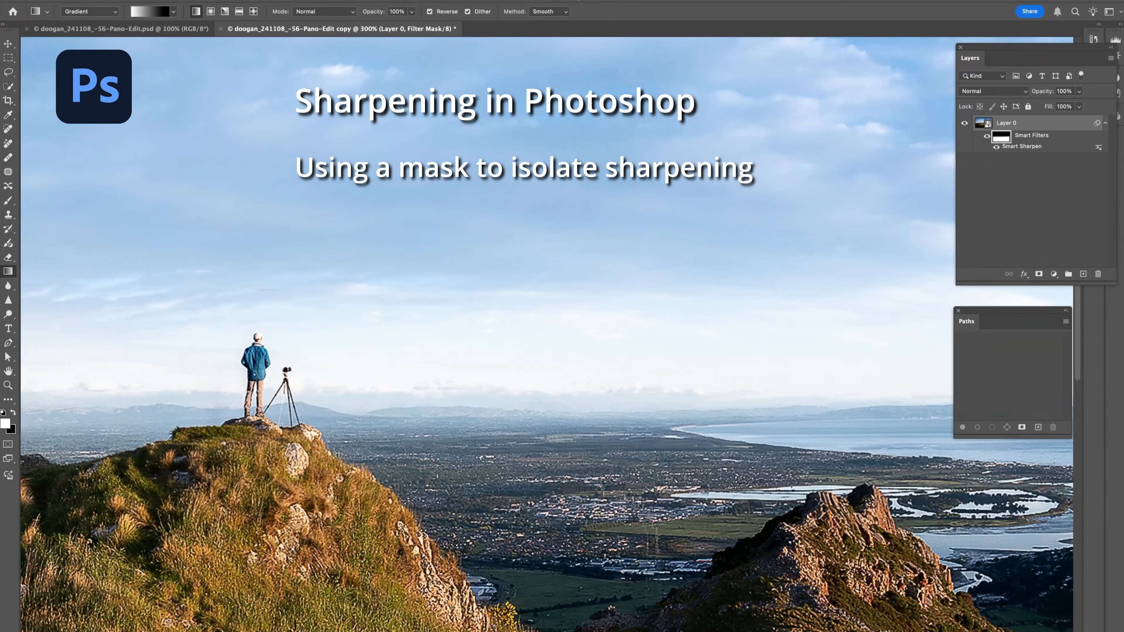
{"action": "left_click_drag", "start_coordinate": [497, 490], "coordinate": [501, 401]}
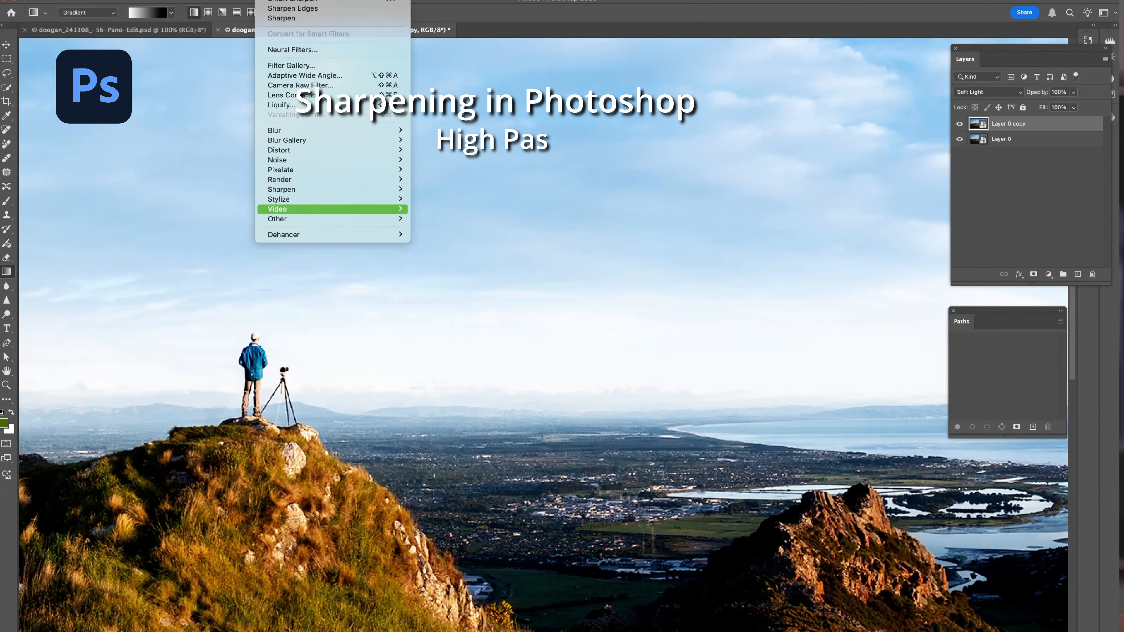
Apply a High Pass filter with a slightly reduced radius to the Soft Light copy of Layer 0
{"action": "mouse_move", "coordinate": [332, 218]}
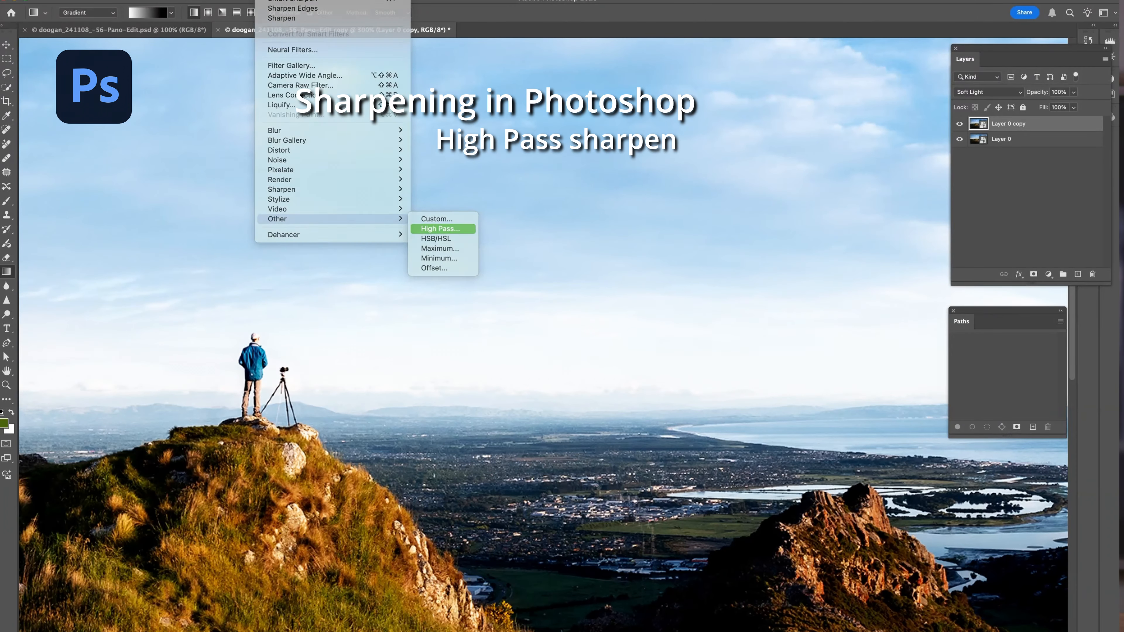
{"action": "left_click", "coordinate": [440, 229]}
{"action": "mouse_move", "coordinate": [511, 328]}
{"action": "left_mouse_down"}
{"action": "mouse_move", "coordinate": [532, 328]}
{"action": "mouse_move", "coordinate": [506, 328]}
{"action": "left_mouse_up"}
{"action": "key", "text": "Return"}
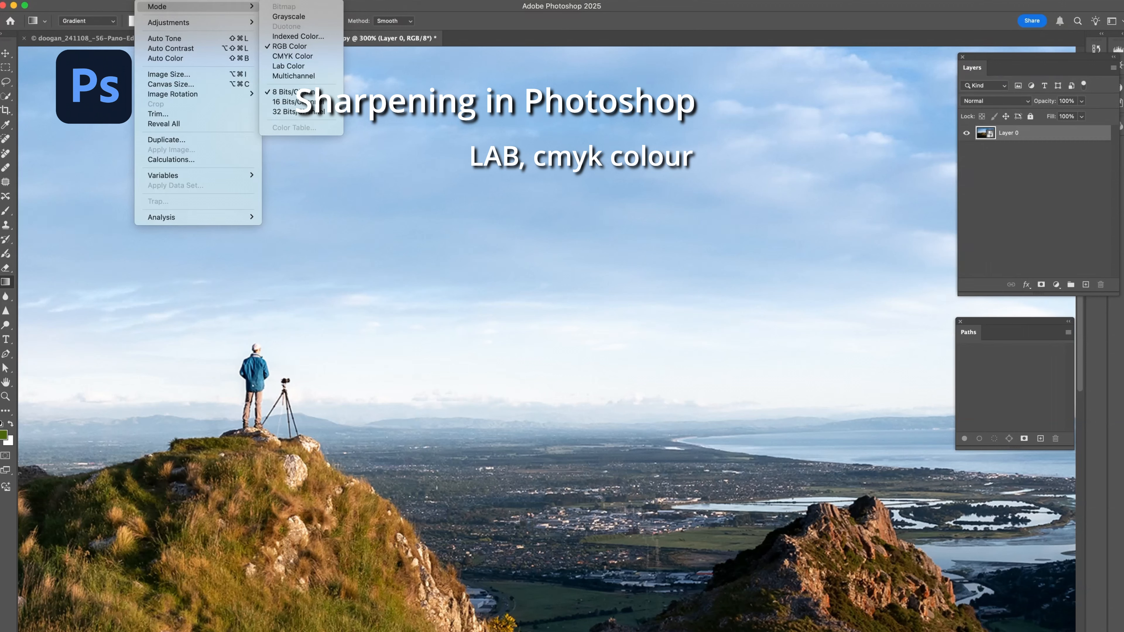
{"action": "key", "text": "Escape"}
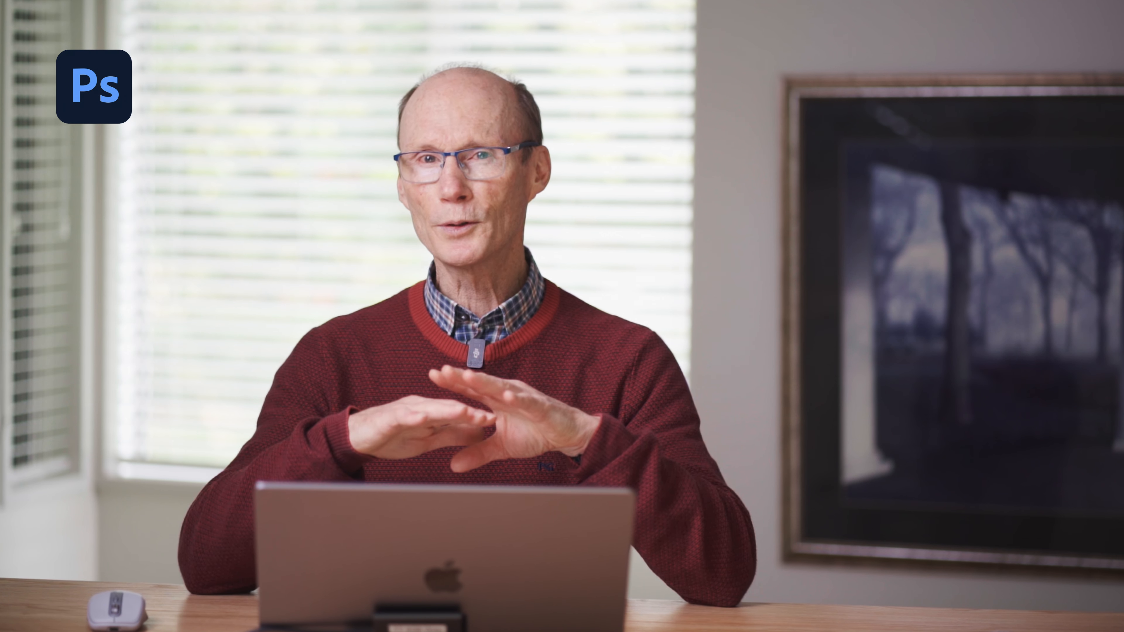